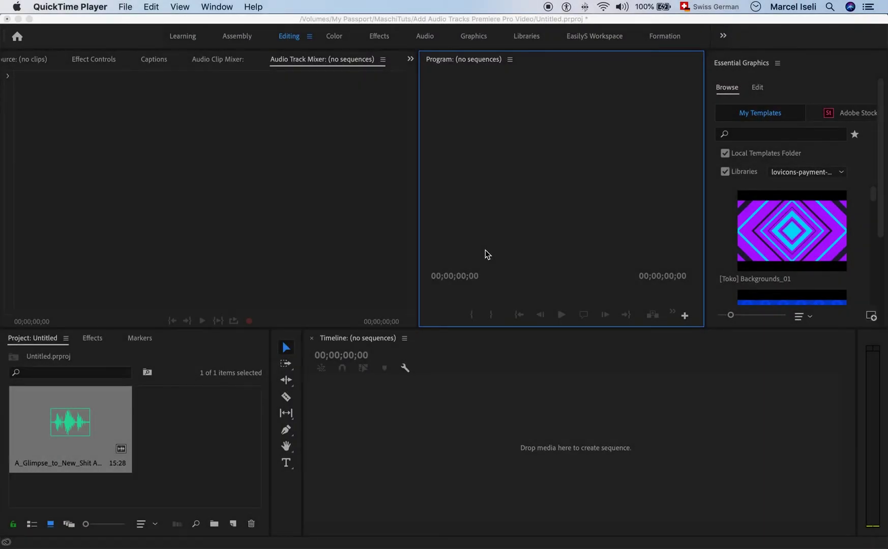
Bring the Untitled Premiere Pro project to the front and deselect its audio clip in the Project bin
{"action": "left_click", "coordinate": [352, 21]}
{"action": "left_click_drag", "start_coordinate": [354, 23], "coordinate": [351, 23]}
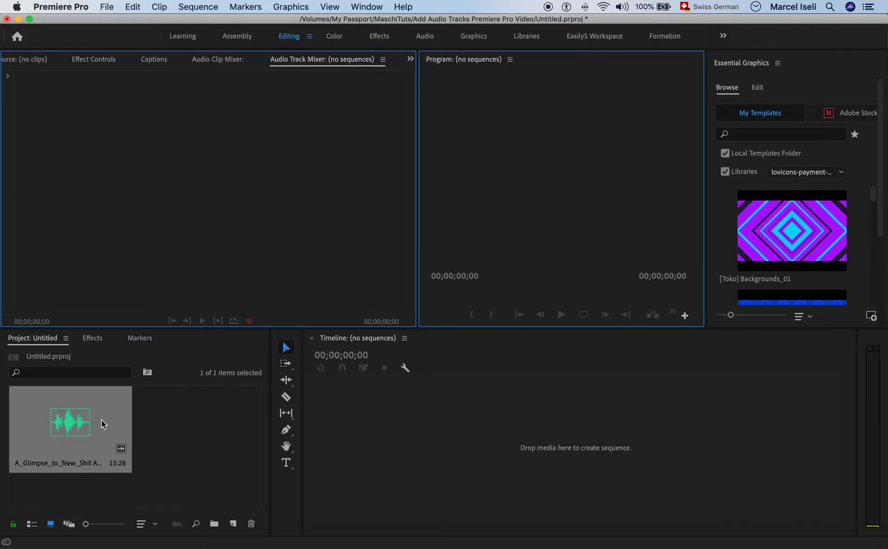
{"action": "left_click", "coordinate": [170, 436]}
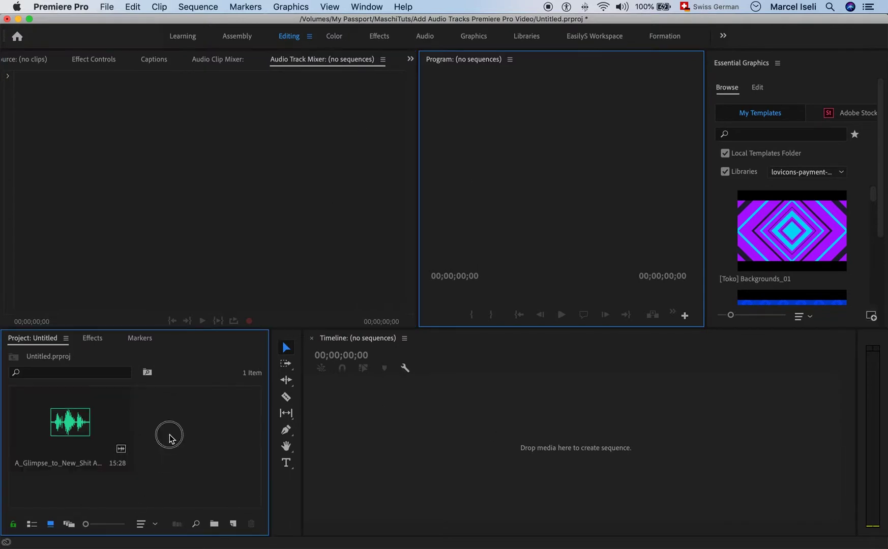
Drag the 15:28 audio clip onto the empty timeline to make a new sequence, then adjust the timeline zoom
{"action": "left_click", "coordinate": [92, 440]}
{"action": "left_click_drag", "start_coordinate": [74, 418], "coordinate": [461, 418]}
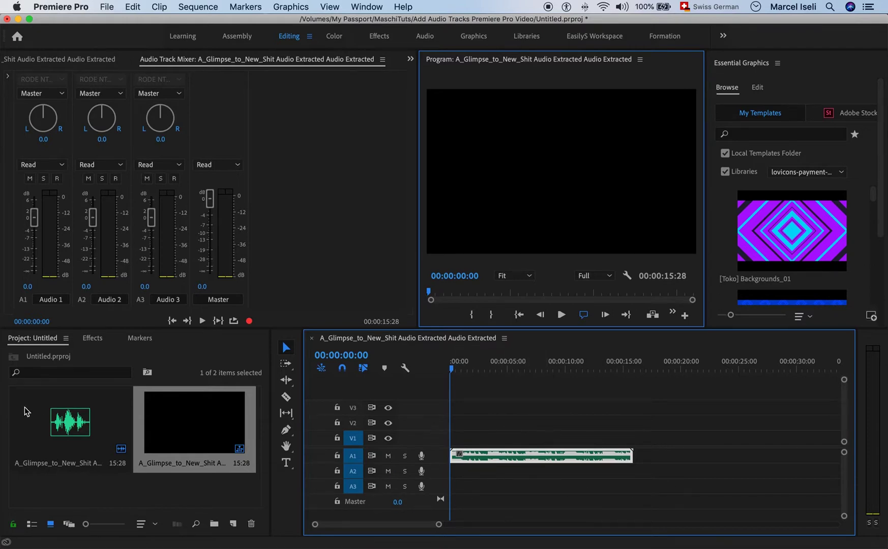
{"action": "left_click", "coordinate": [523, 467]}
{"action": "left_click", "coordinate": [525, 460]}
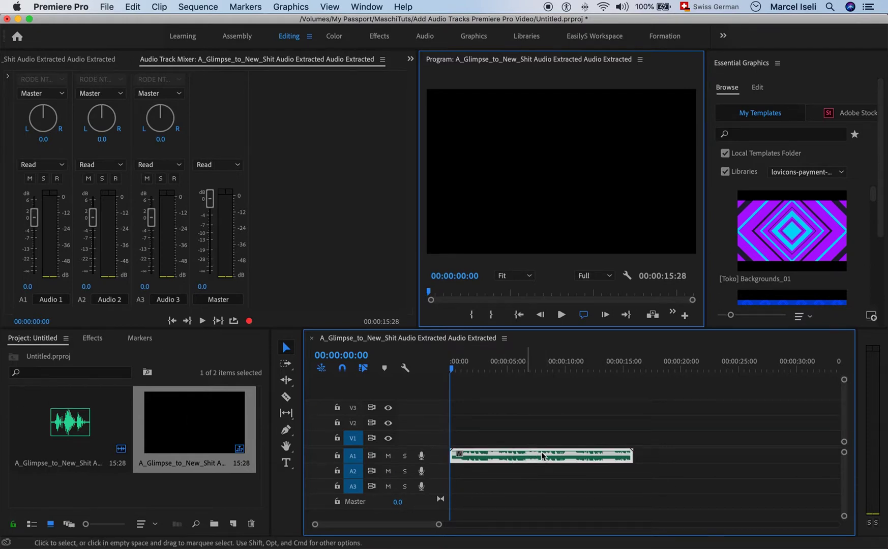
{"action": "key", "text": "minus"}
{"action": "key", "text": "minus"}
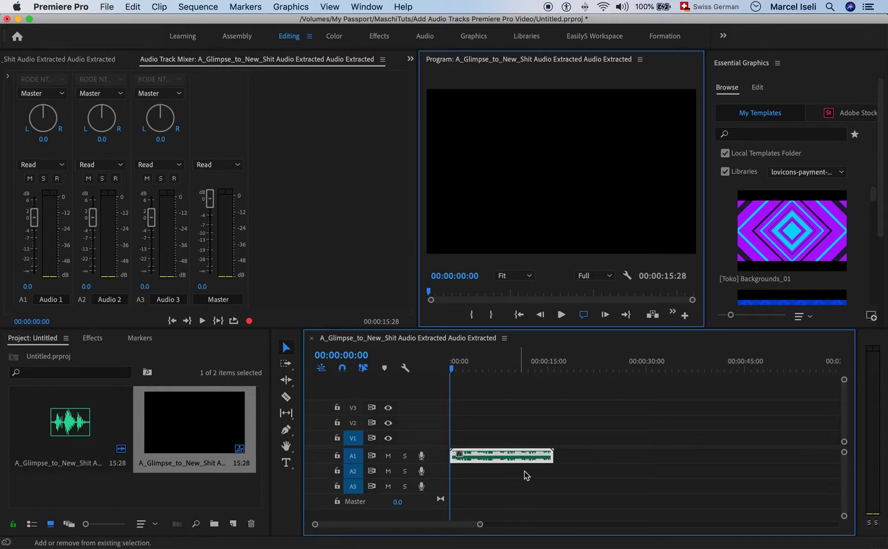
{"action": "key", "text": "equal"}
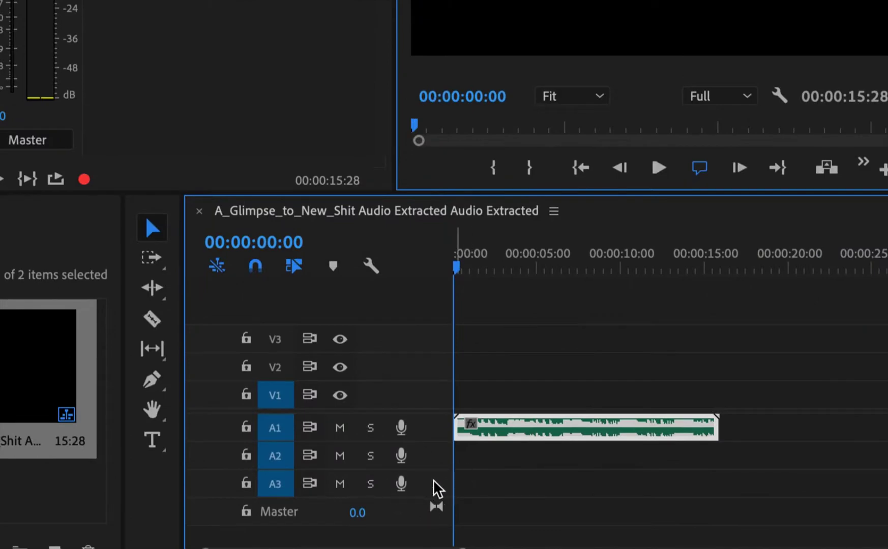
Add a fourth audio track, A4, below A3 from the track header's context menu
{"action": "right_click", "coordinate": [434, 487]}
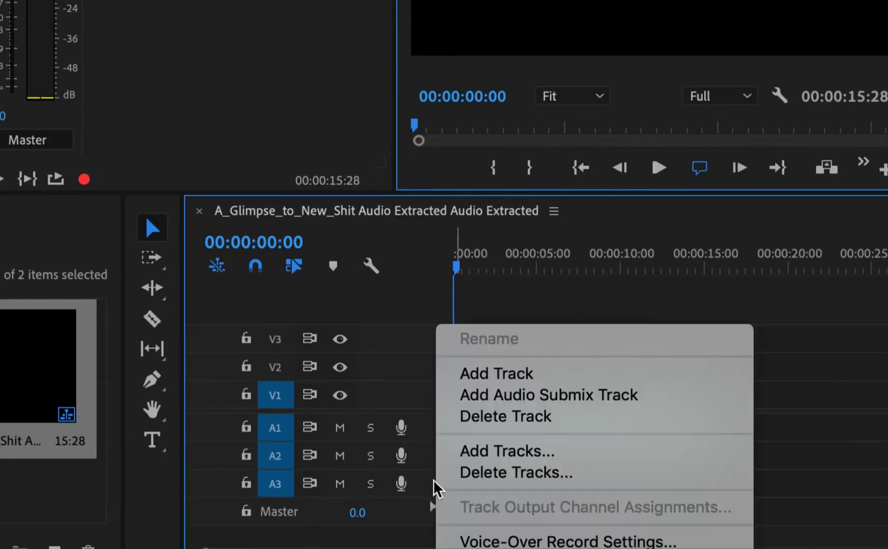
{"action": "left_click", "coordinate": [548, 380]}
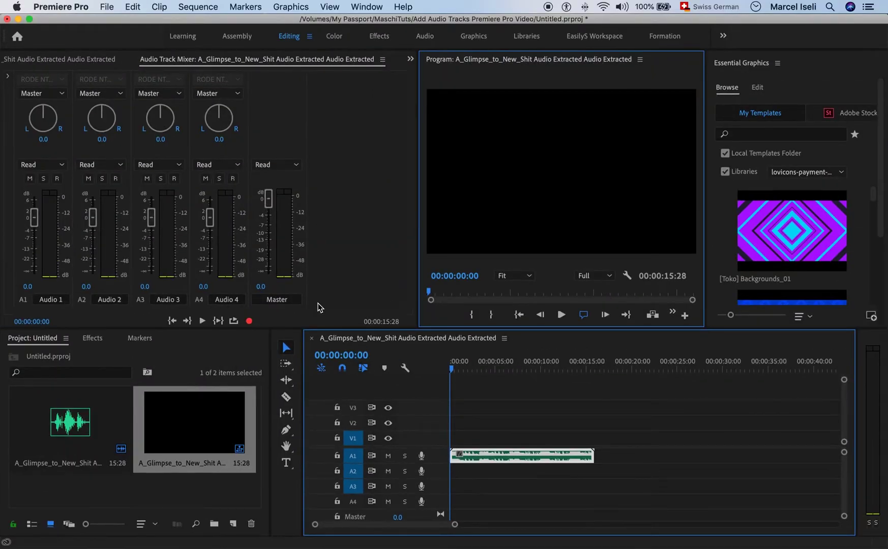
Bring up the Add Tracks dialog from the Sequence menu
{"action": "left_click", "coordinate": [198, 6]}
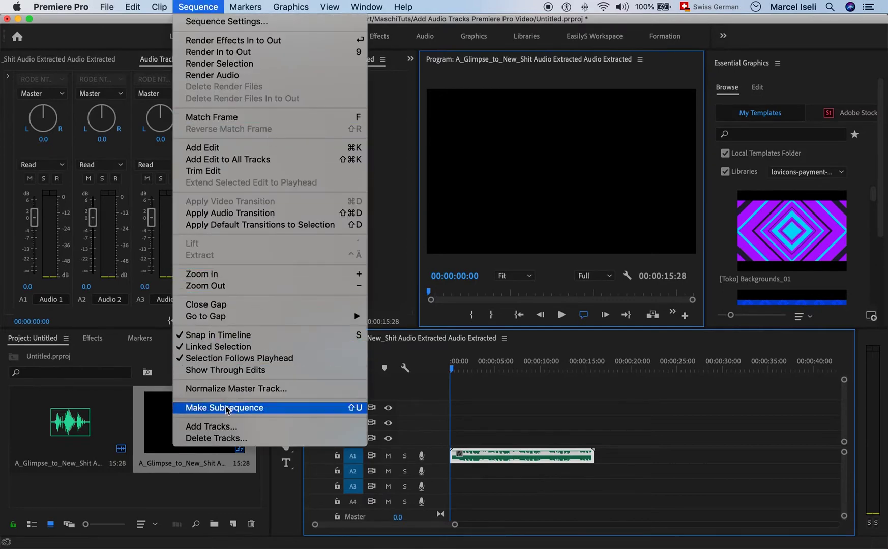
{"action": "left_click", "coordinate": [211, 427]}
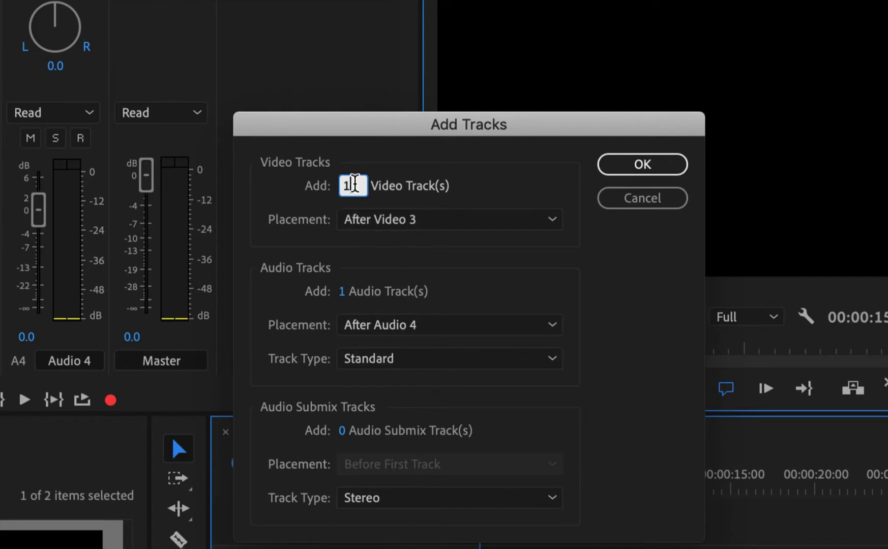
Add 0 video tracks and 1 audio track placed after Audio 4
{"action": "type", "text": "0"}
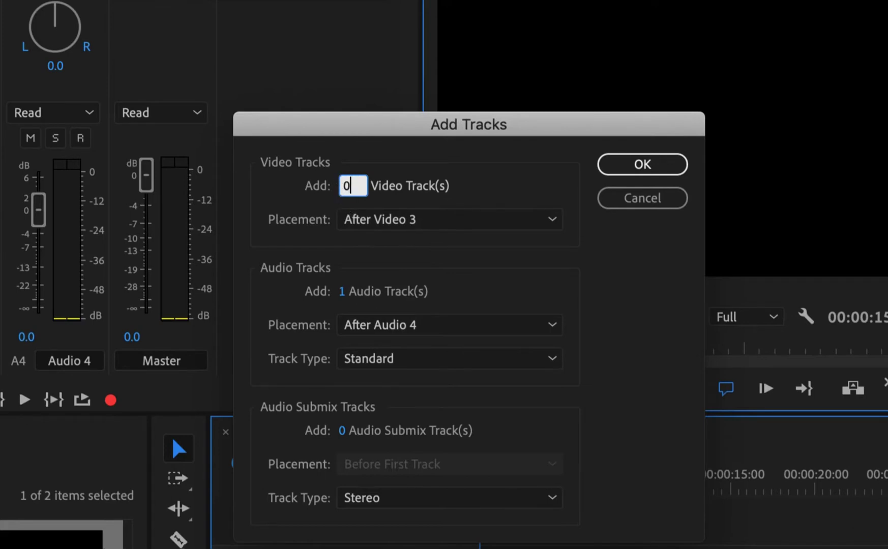
{"action": "left_click", "coordinate": [342, 292]}
{"action": "key", "text": "Return"}
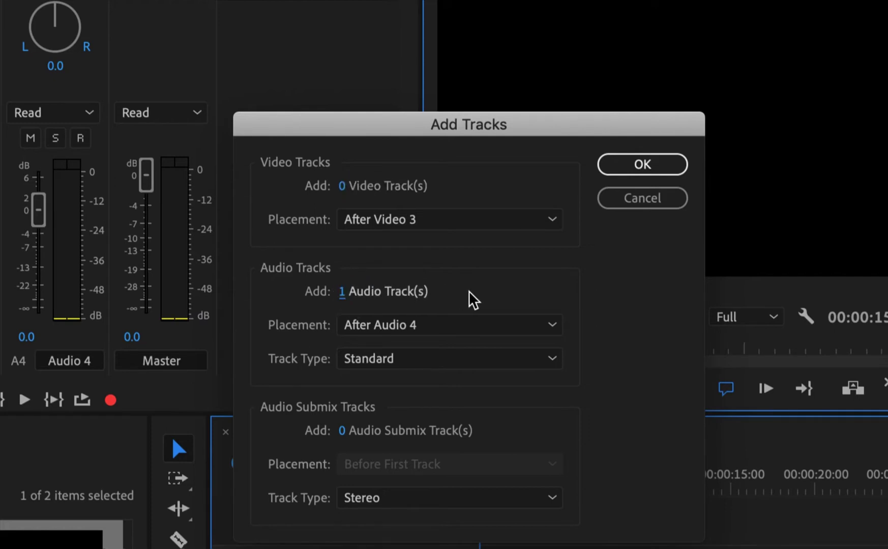
{"action": "left_click", "coordinate": [412, 328]}
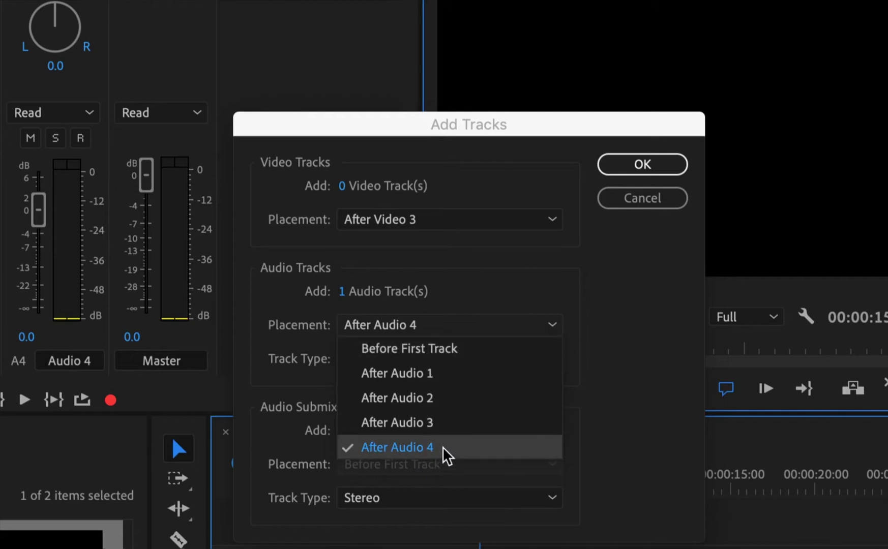
{"action": "left_click", "coordinate": [471, 297]}
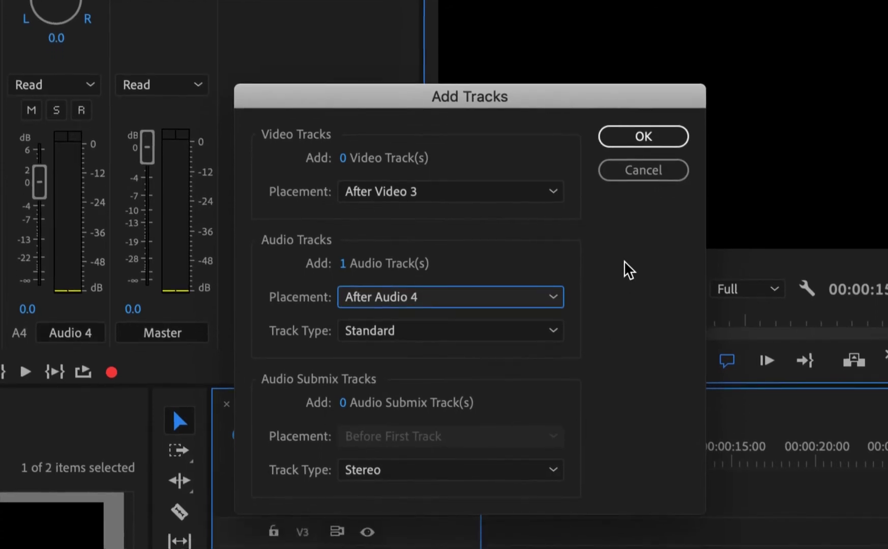
{"action": "left_click", "coordinate": [654, 142]}
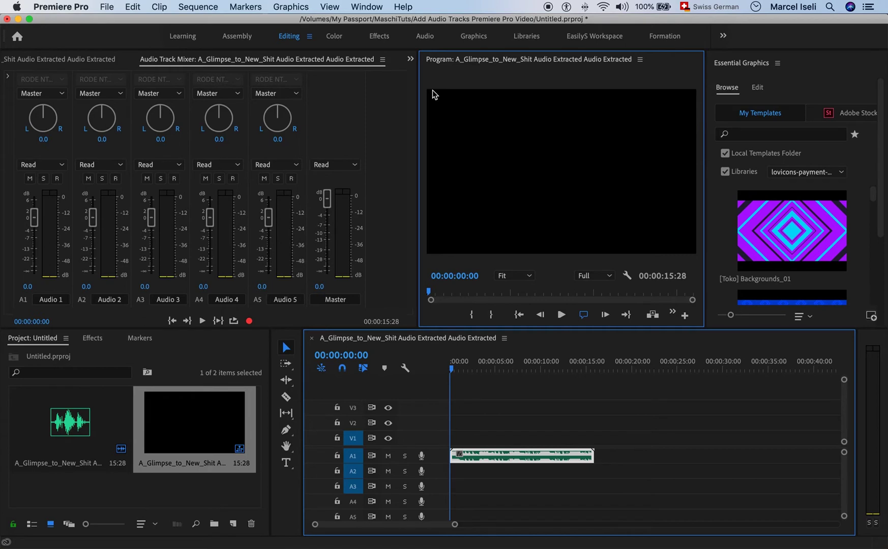
Move the Premiere window aside and search This Mac for '.wav' in Spotlight
{"action": "left_click_drag", "start_coordinate": [508, 21], "coordinate": [434, 20]}
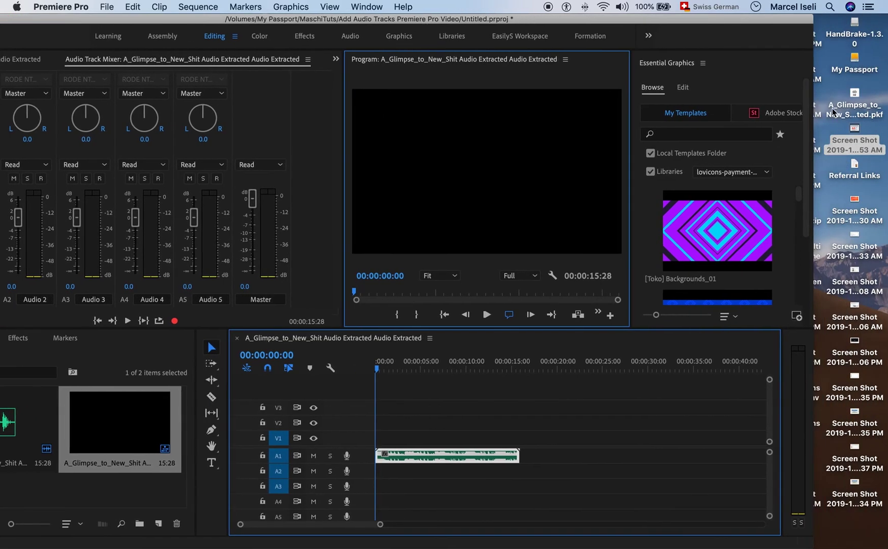
{"action": "left_click", "coordinate": [831, 6]}
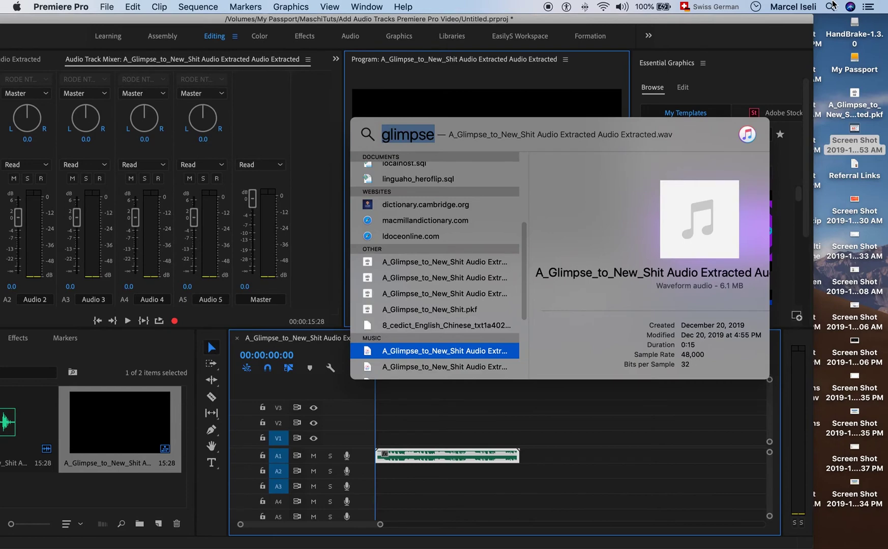
{"action": "type", "text": ".wav"}
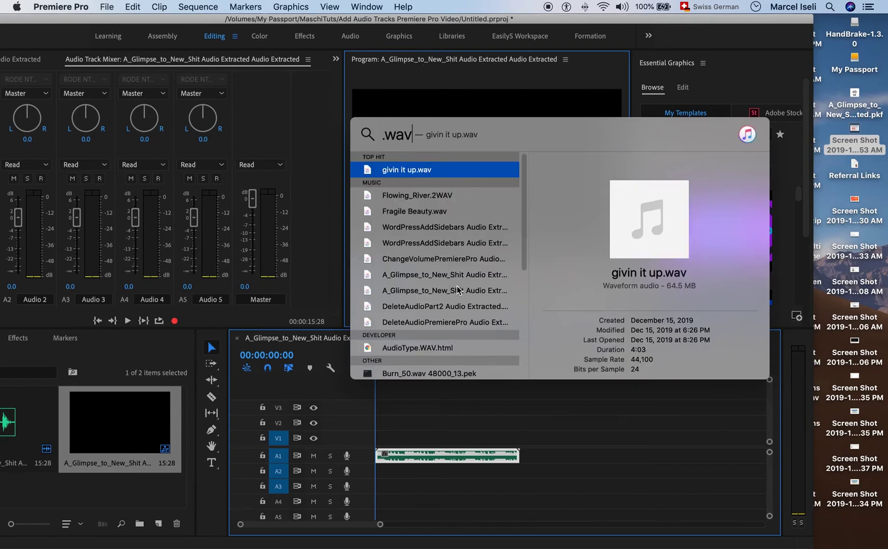
{"action": "scroll", "coordinate": [457, 290], "scroll_direction": "down", "scroll_amount": 10}
Show all '.wav' results in Finder and resize the search window beside Premiere Pro
{"action": "left_click", "coordinate": [413, 370]}
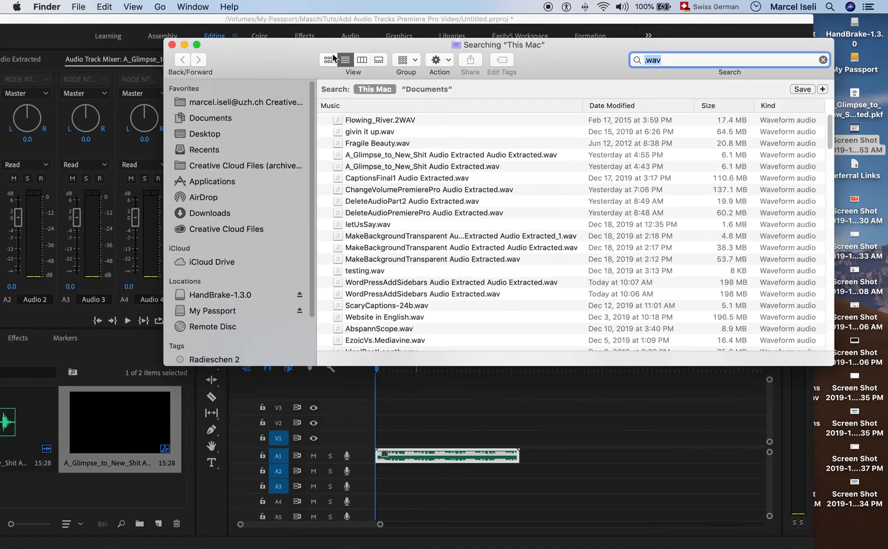
{"action": "left_click_drag", "start_coordinate": [325, 56], "coordinate": [467, 56]}
{"action": "left_click", "coordinate": [208, 341]}
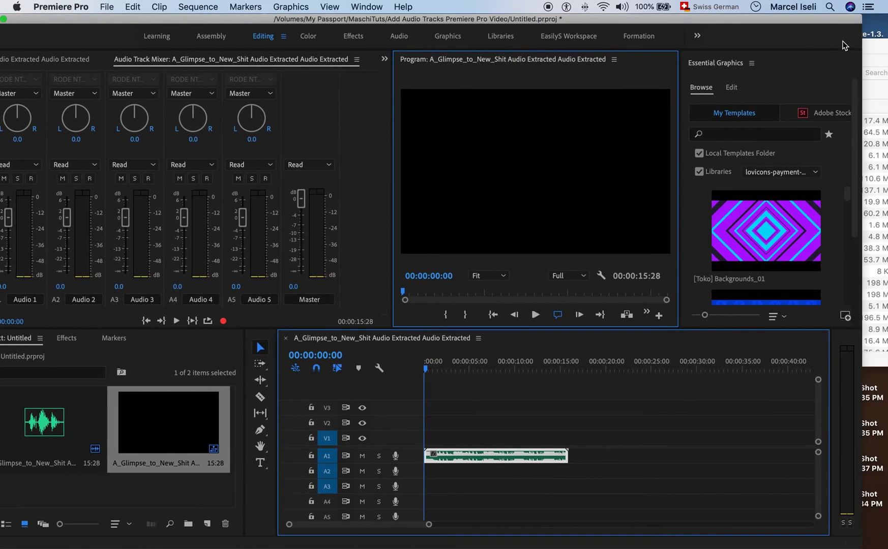
{"action": "left_click", "coordinate": [876, 46]}
{"action": "left_click_drag", "start_coordinate": [430, 52], "coordinate": [324, 51]}
{"action": "left_click_drag", "start_coordinate": [863, 57], "coordinate": [692, 67]}
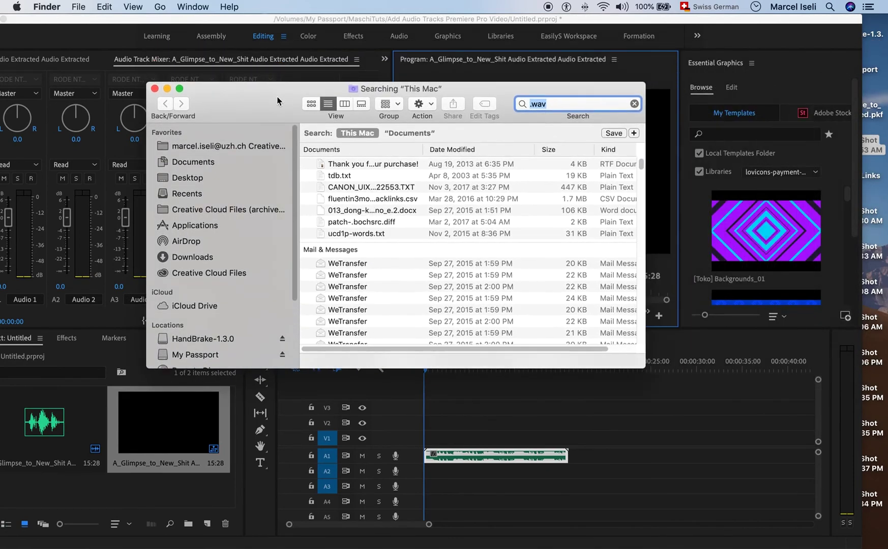
{"action": "left_click_drag", "start_coordinate": [255, 71], "coordinate": [508, 81]}
{"action": "scroll", "coordinate": [676, 204], "scroll_direction": "down", "scroll_amount": 10}
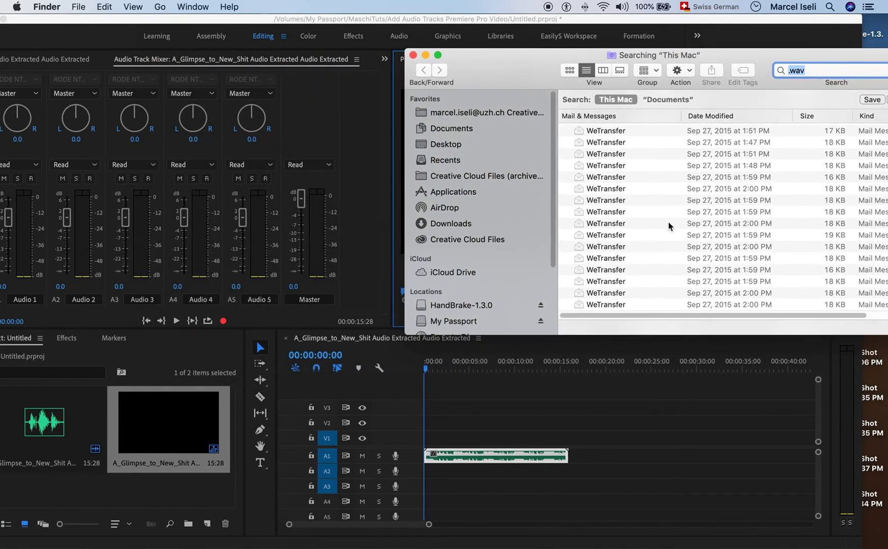
{"action": "left_click_drag", "start_coordinate": [762, 50], "coordinate": [696, 36]}
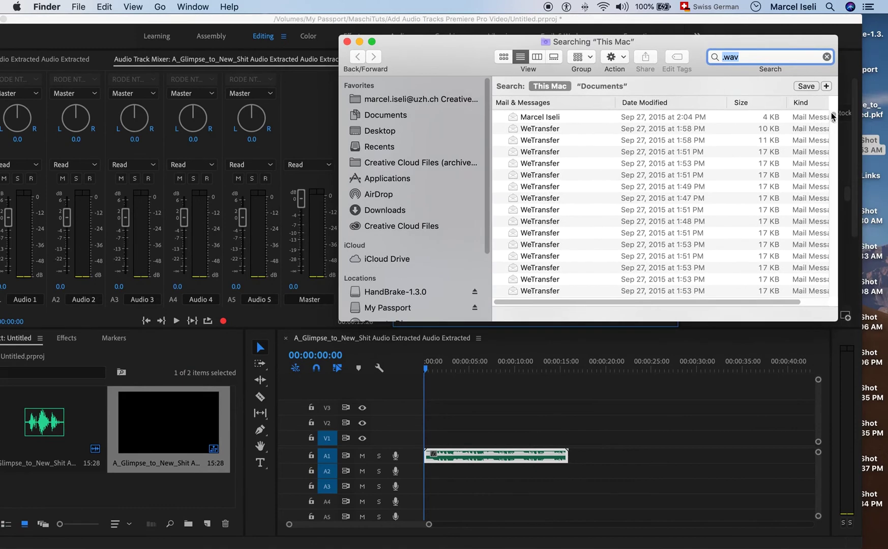
{"action": "scroll", "coordinate": [825, 153], "scroll_direction": "down", "scroll_amount": 15}
Drag dd3_cym023.WAV from Finder into the Premiere Pro Project panel
{"action": "left_click", "coordinate": [543, 229]}
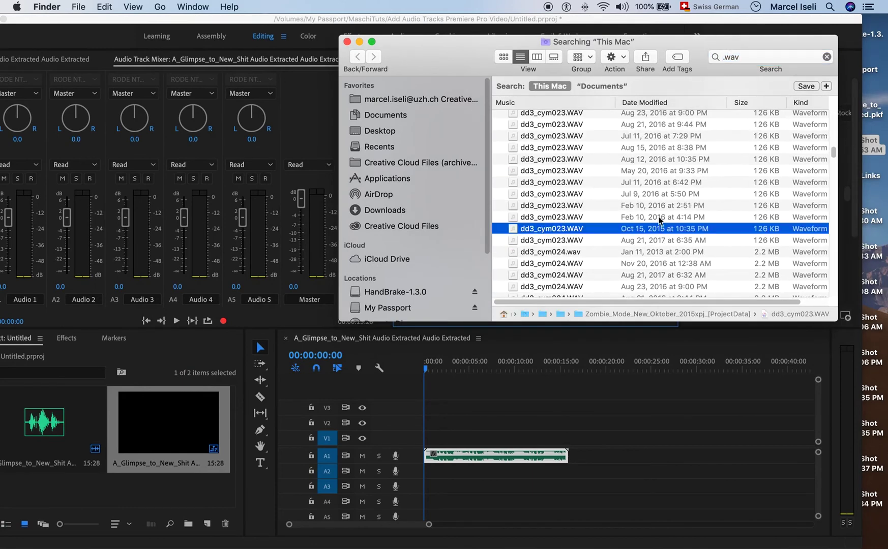
{"action": "left_click_drag", "start_coordinate": [450, 36], "coordinate": [507, 50]}
{"action": "left_click_drag", "start_coordinate": [645, 222], "coordinate": [93, 492]}
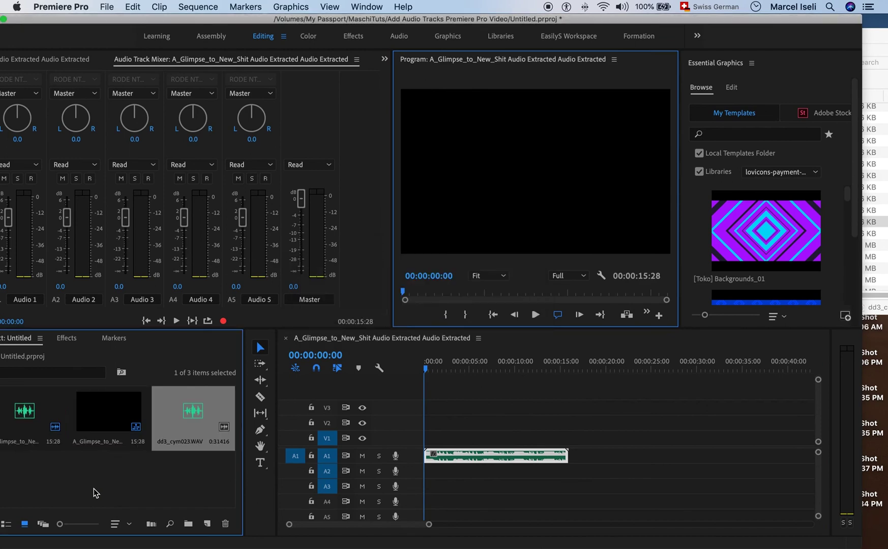
{"action": "left_click_drag", "start_coordinate": [142, 22], "coordinate": [228, 22]}
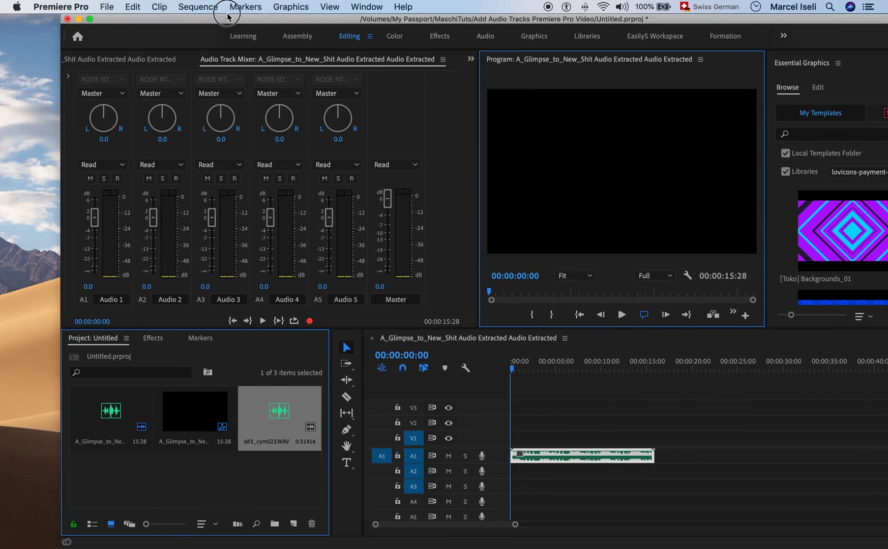
{"action": "left_click", "coordinate": [196, 413]}
{"action": "left_click", "coordinate": [300, 407]}
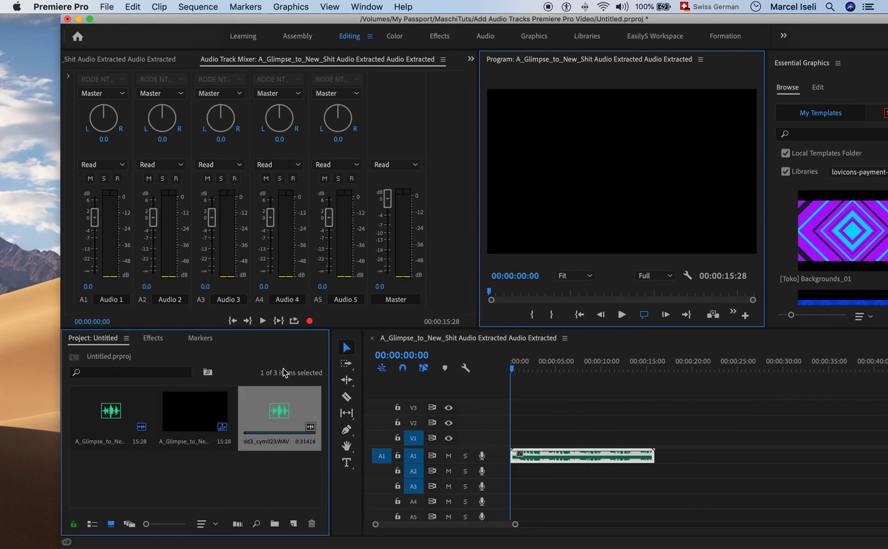
{"action": "left_click_drag", "start_coordinate": [529, 19], "coordinate": [467, 19]}
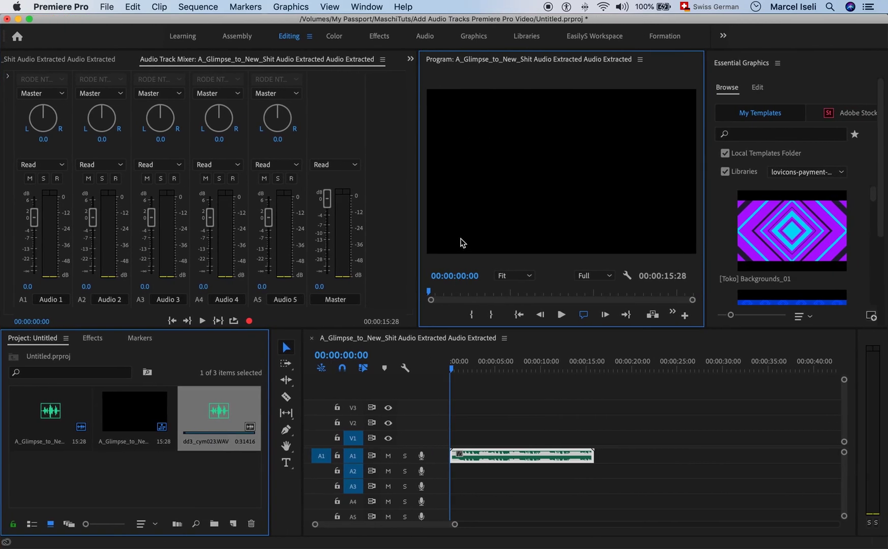
Place dd3_cym023.WAV at the very start of track A2, below the A1 clip
{"action": "left_click_drag", "start_coordinate": [208, 412], "coordinate": [452, 471]}
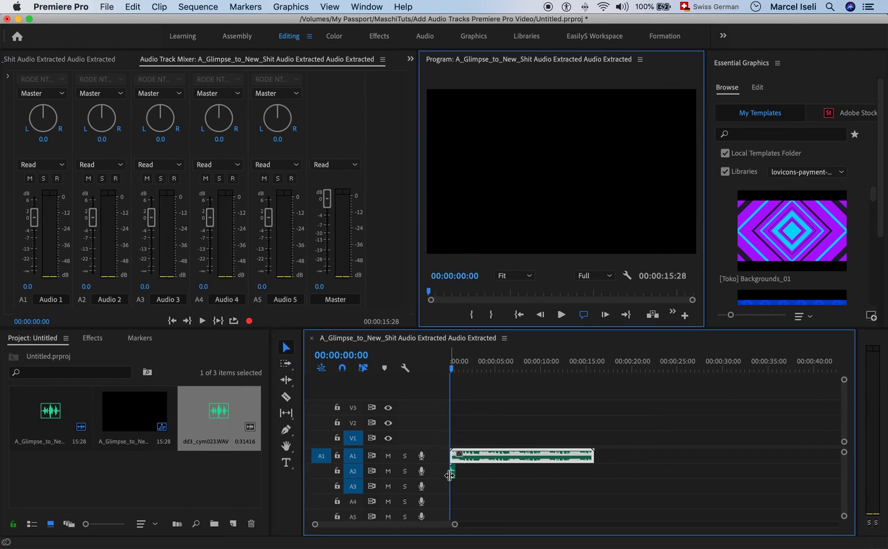